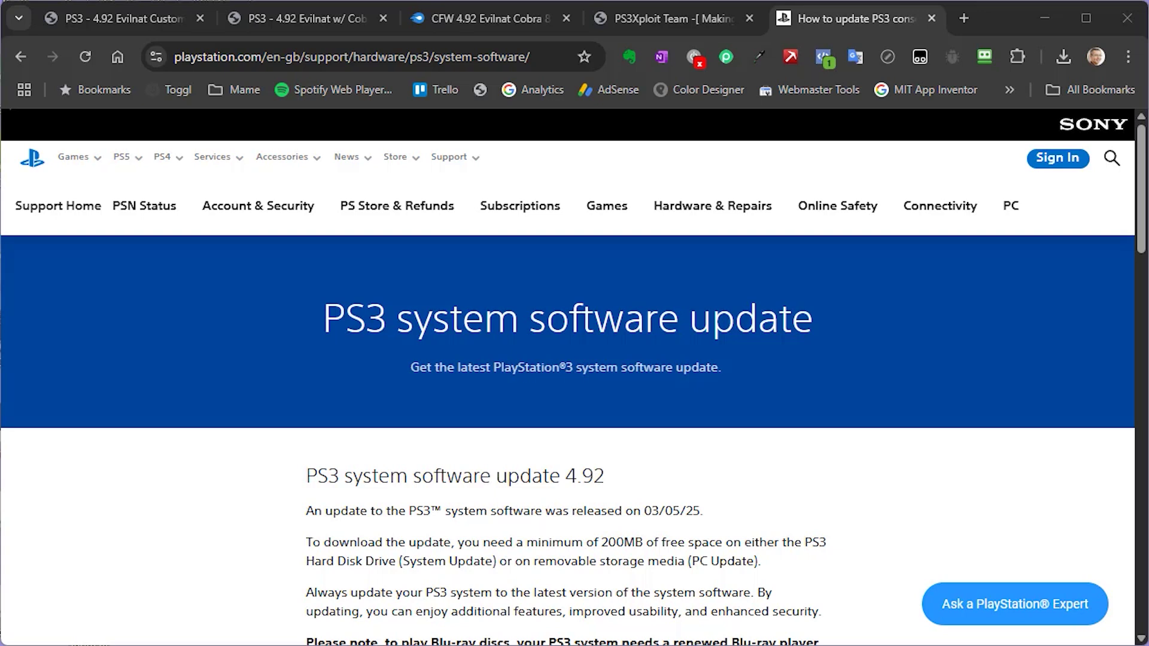
# Step: Check the PS3 system software update version on Sony's support page and the current firmware listed on the PS3Xploit site
pyautogui.scroll(-3, 720, 434)
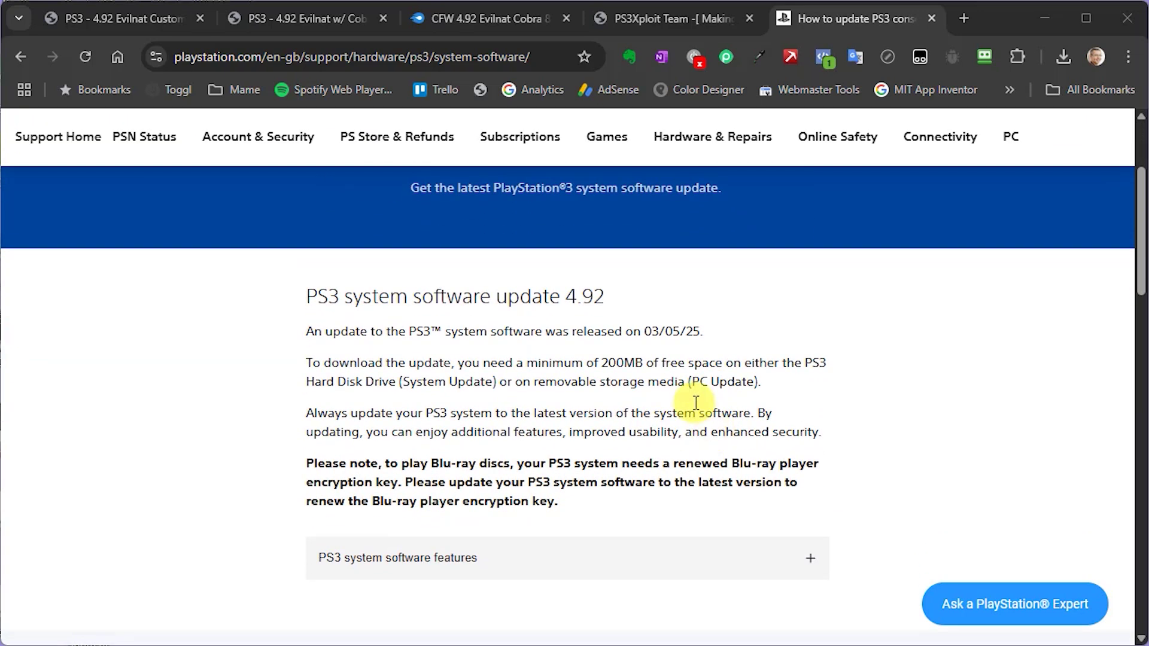
pyautogui.moveTo(307, 296); pyautogui.dragTo(824, 363)
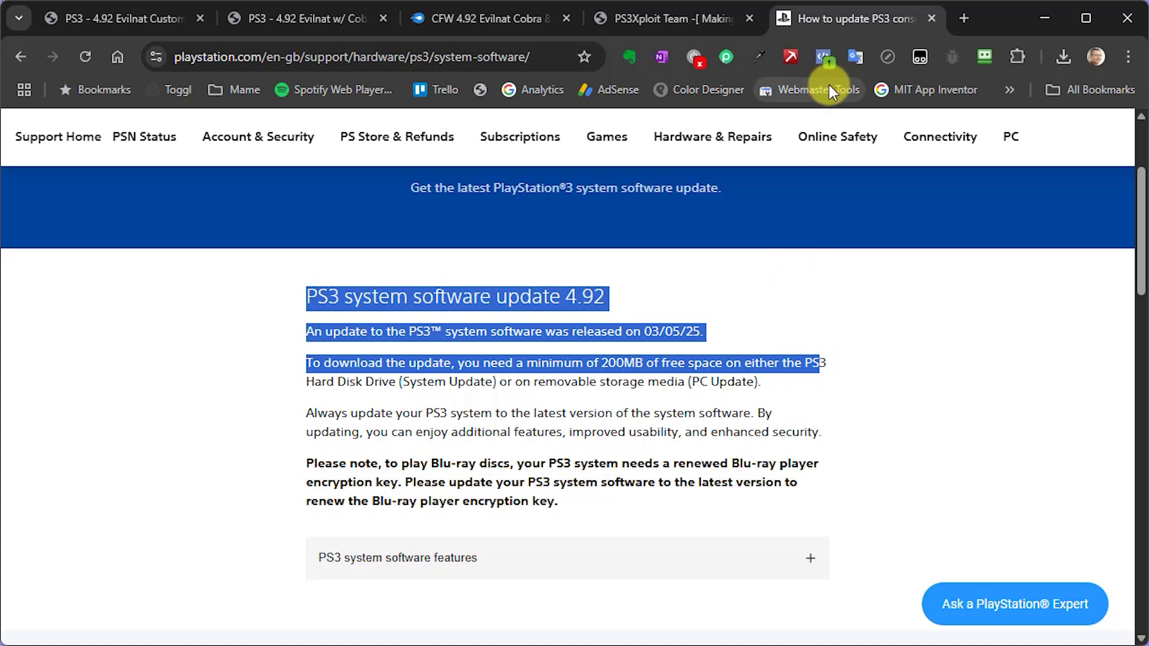
pyautogui.click(673, 16)
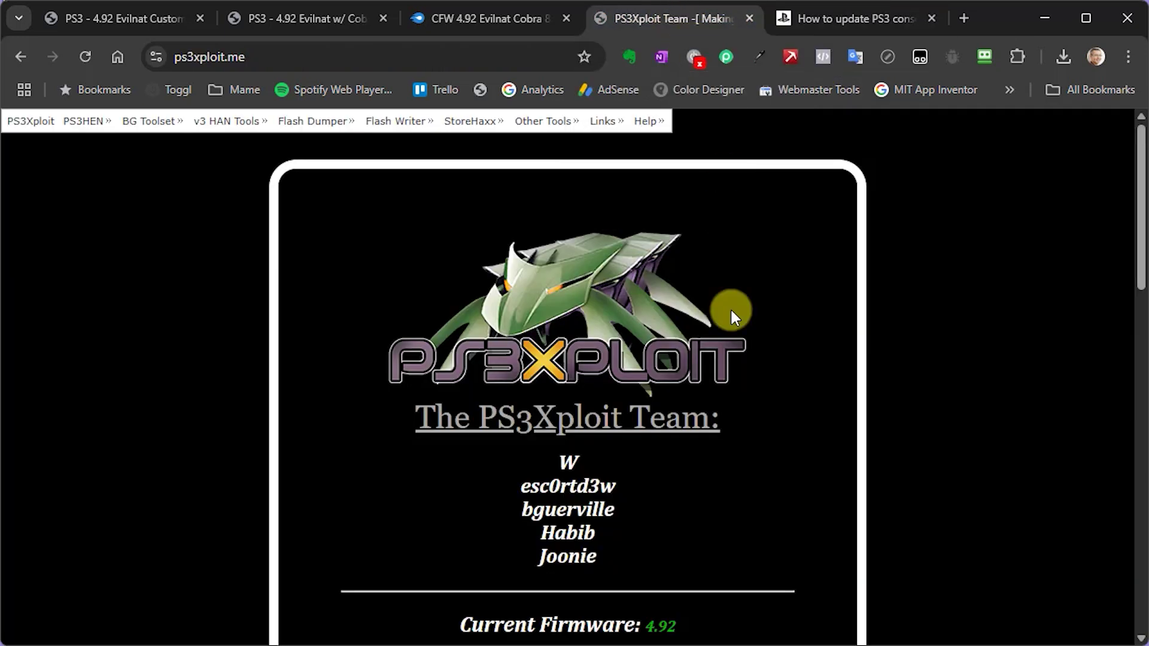
pyautogui.scroll(-5, 726, 310)
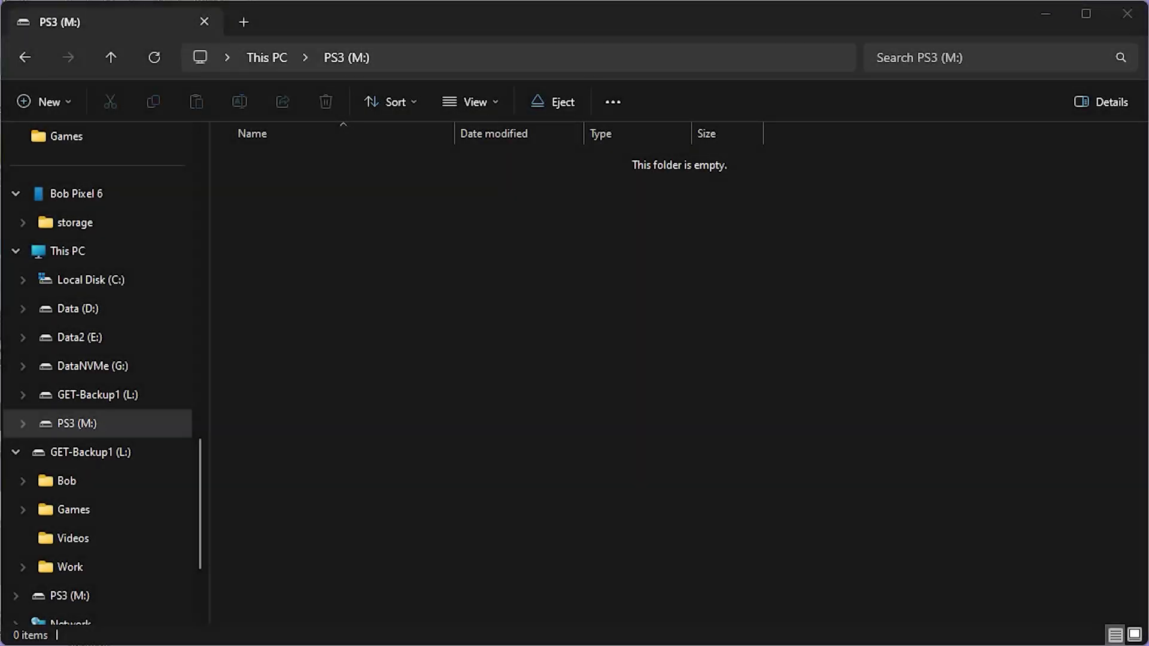
# Step: In File Explorer, check the type, file system and capacity of the PS3 (M:) drive in its properties
pyautogui.click(116, 422)
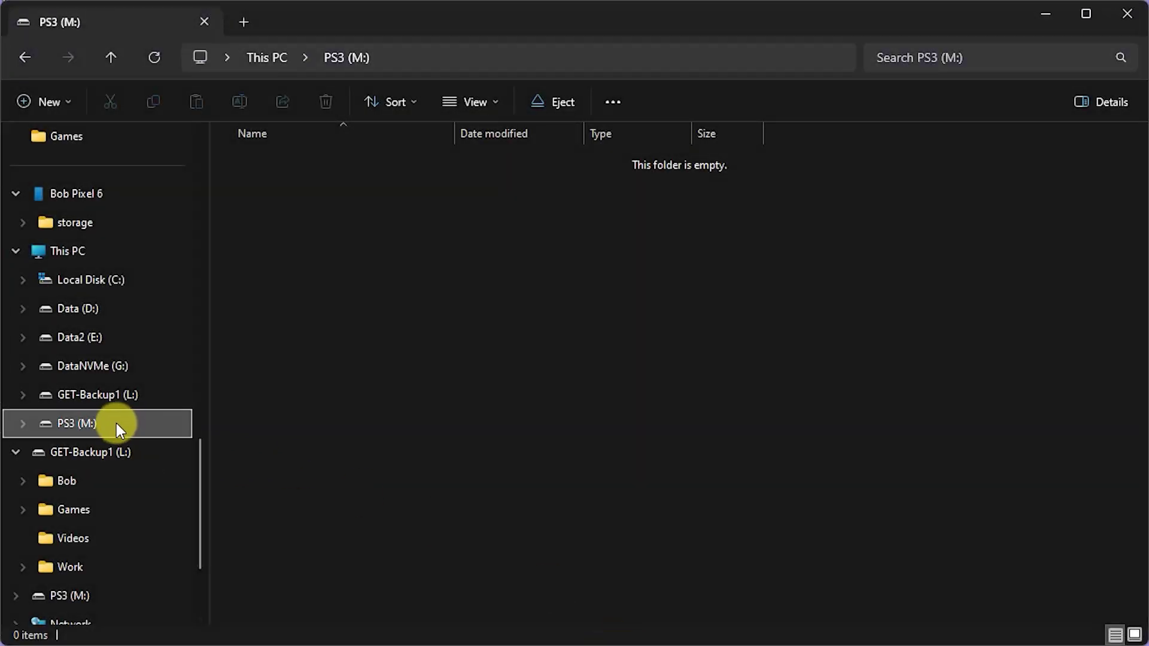
pyautogui.rightClick(116, 422)
pyautogui.click(226, 632)
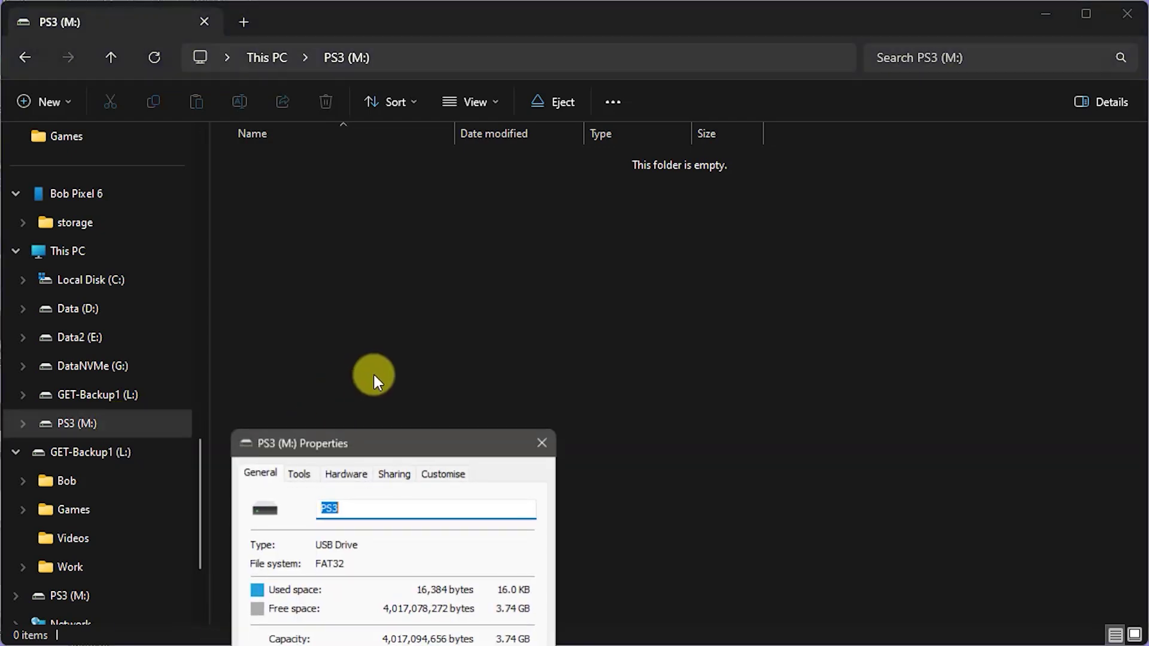
pyautogui.moveTo(371, 443); pyautogui.dragTo(477, 171)
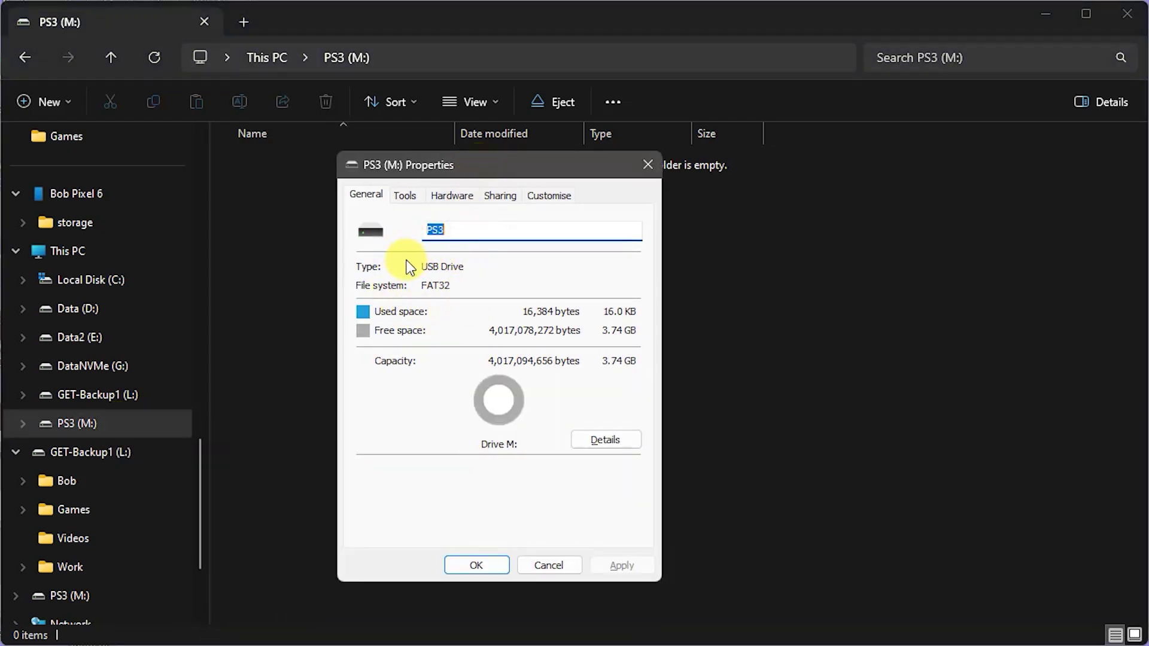
pyautogui.click(551, 565)
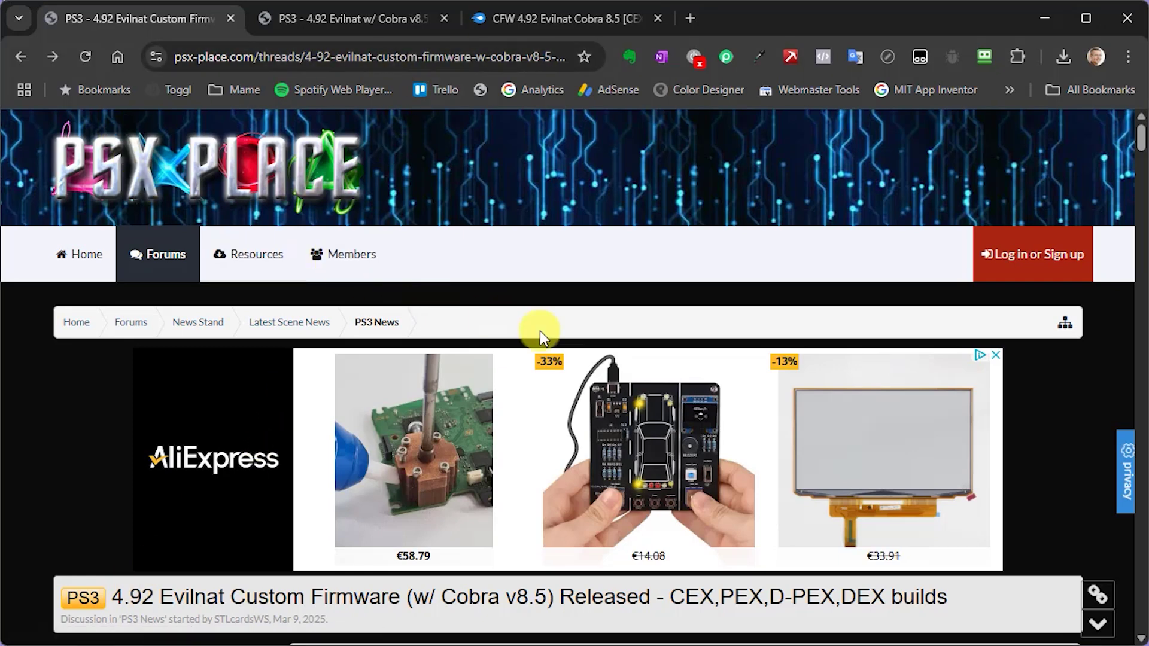
# Step: In the browser, review the 4.92 Evilnat Custom Firmware news thread through its feature list to the release post links
pyautogui.scroll(-8, 637, 371)
pyautogui.scroll(-6, 637, 368)
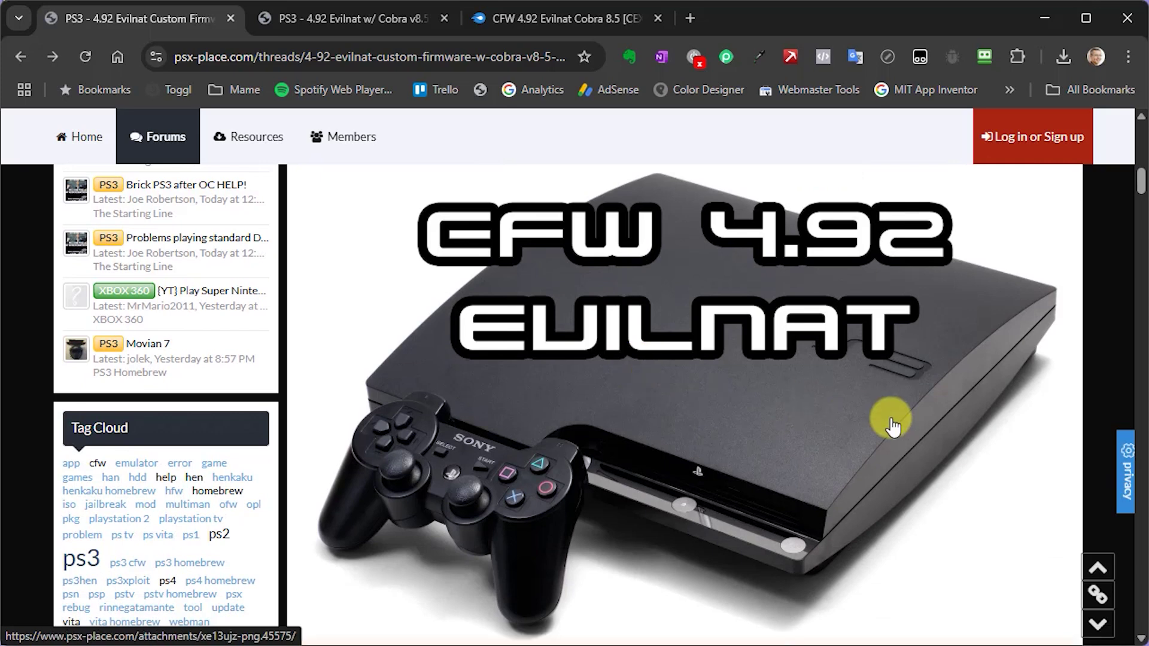
pyautogui.scroll(-10, 956, 425)
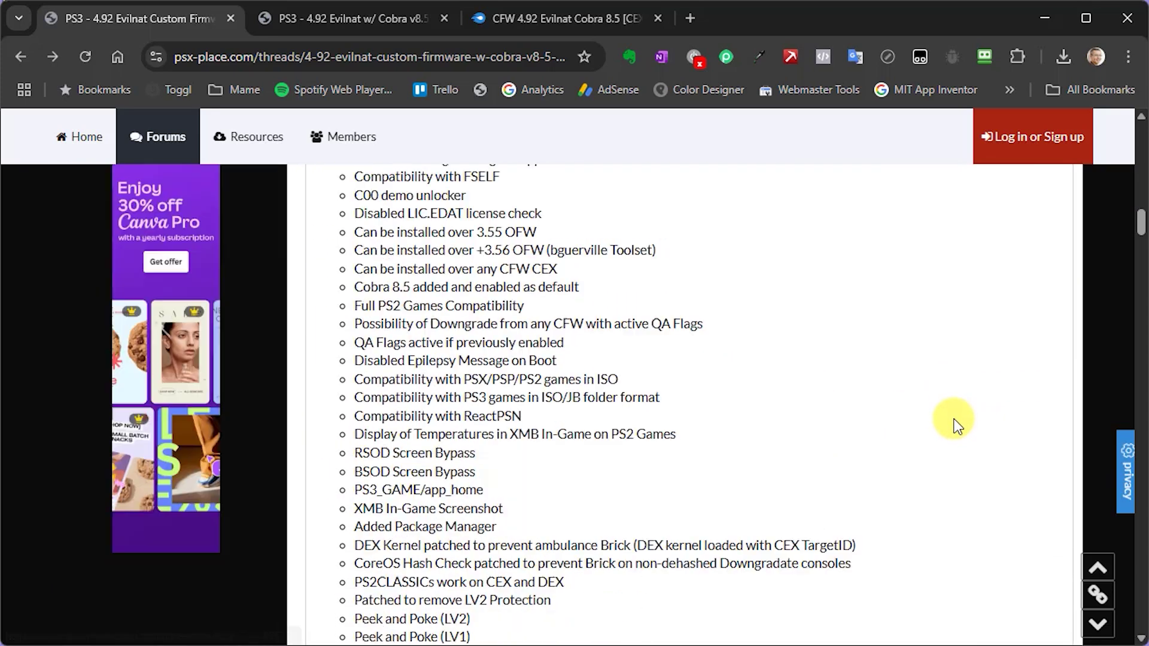
pyautogui.scroll(-20, 955, 424)
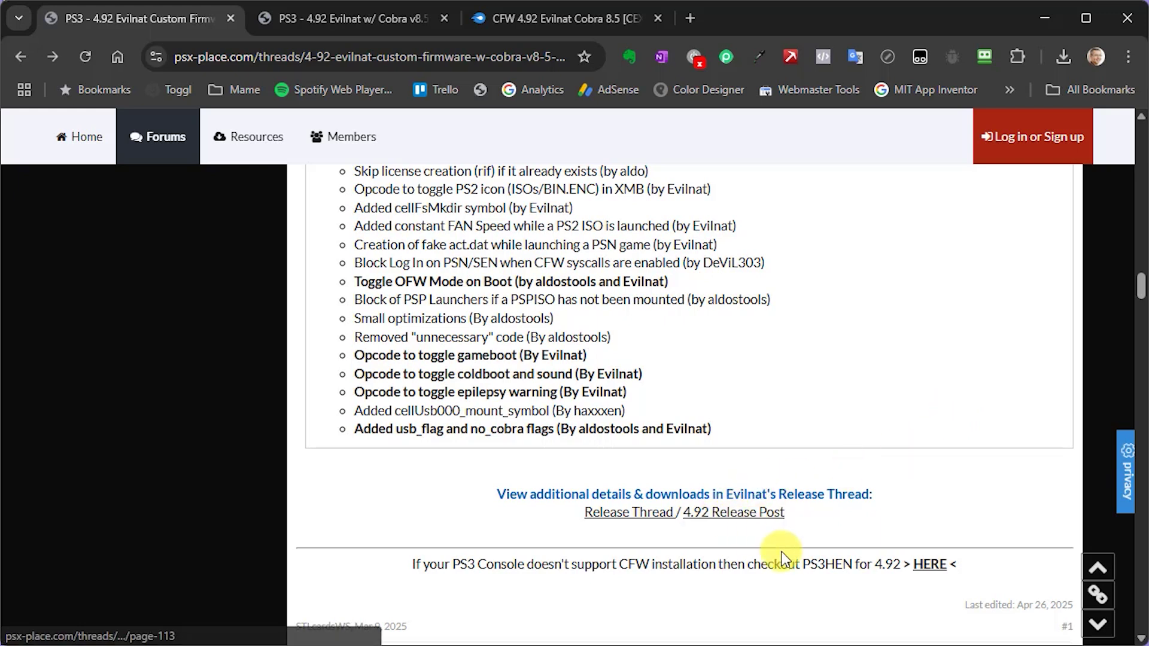
# Step: From Evilnat's 4.92 release post, open the MediaFire folder with all CFW versions and enter the CFW 4.92 Evilnat Cobra 8.5 [CEX] folder
pyautogui.click(368, 18)
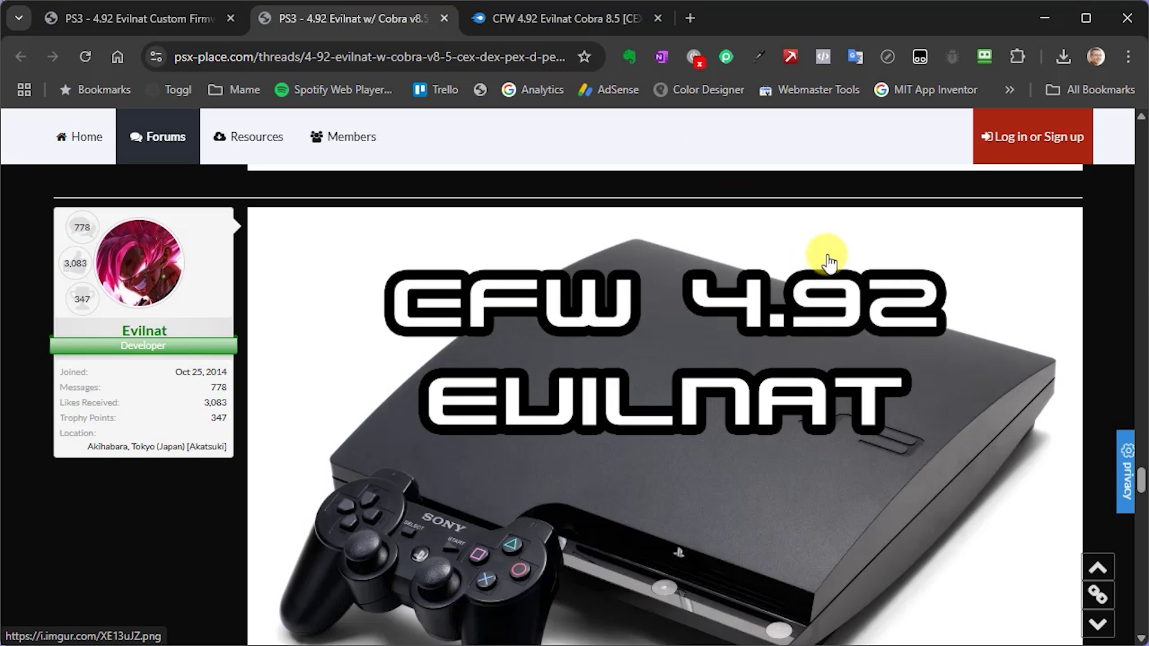
pyautogui.scroll(-1, 826, 252)
pyautogui.scroll(-20, 836, 270)
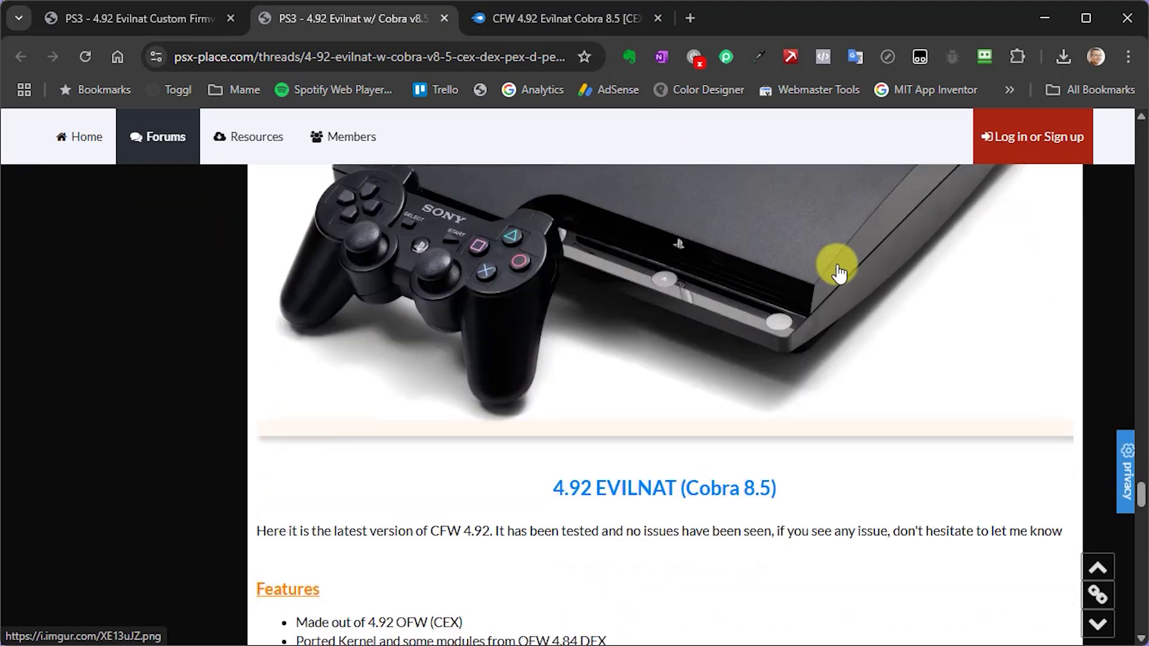
pyautogui.scroll(-20, 806, 394)
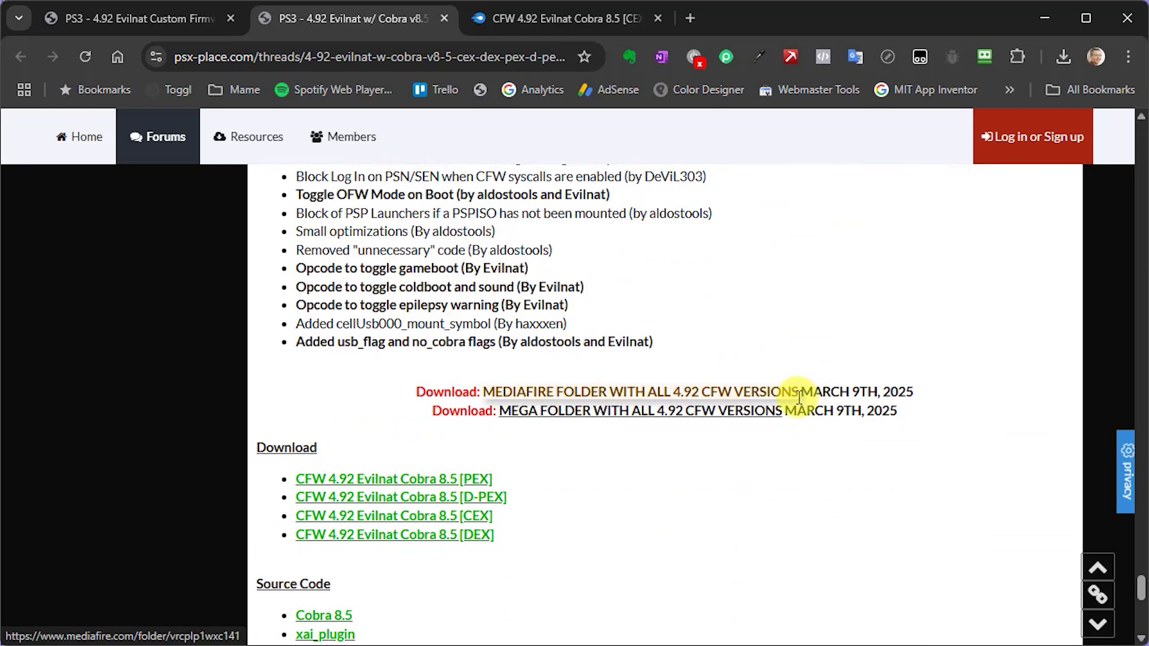
pyautogui.click(710, 396)
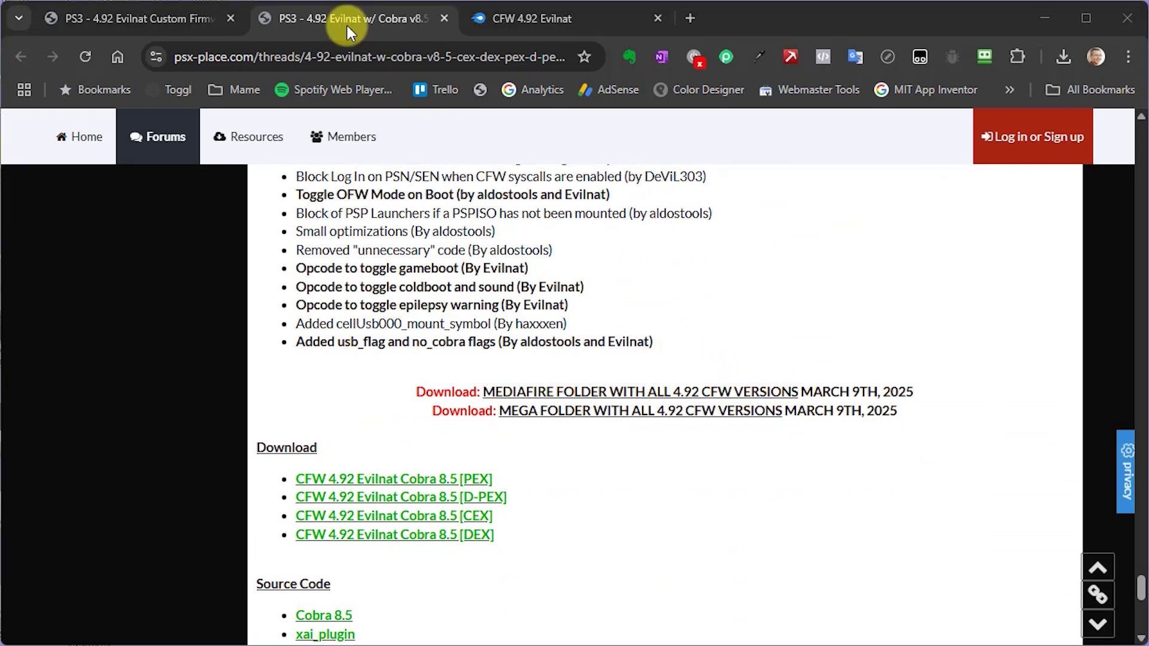
pyautogui.click(520, 16)
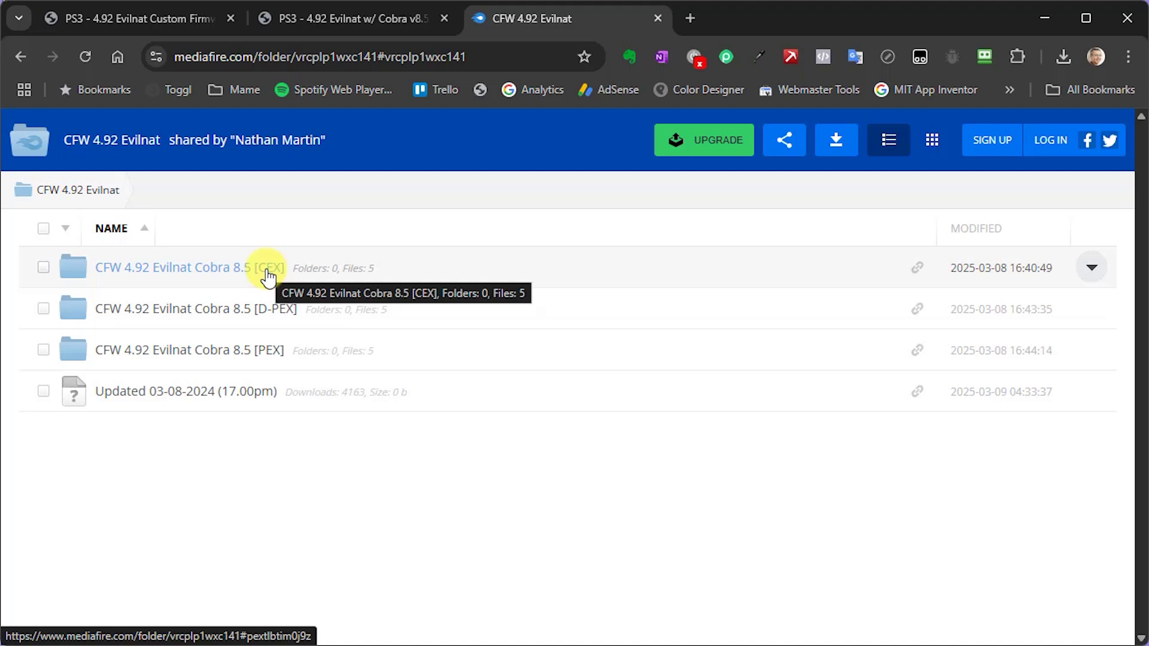
pyautogui.click(267, 277)
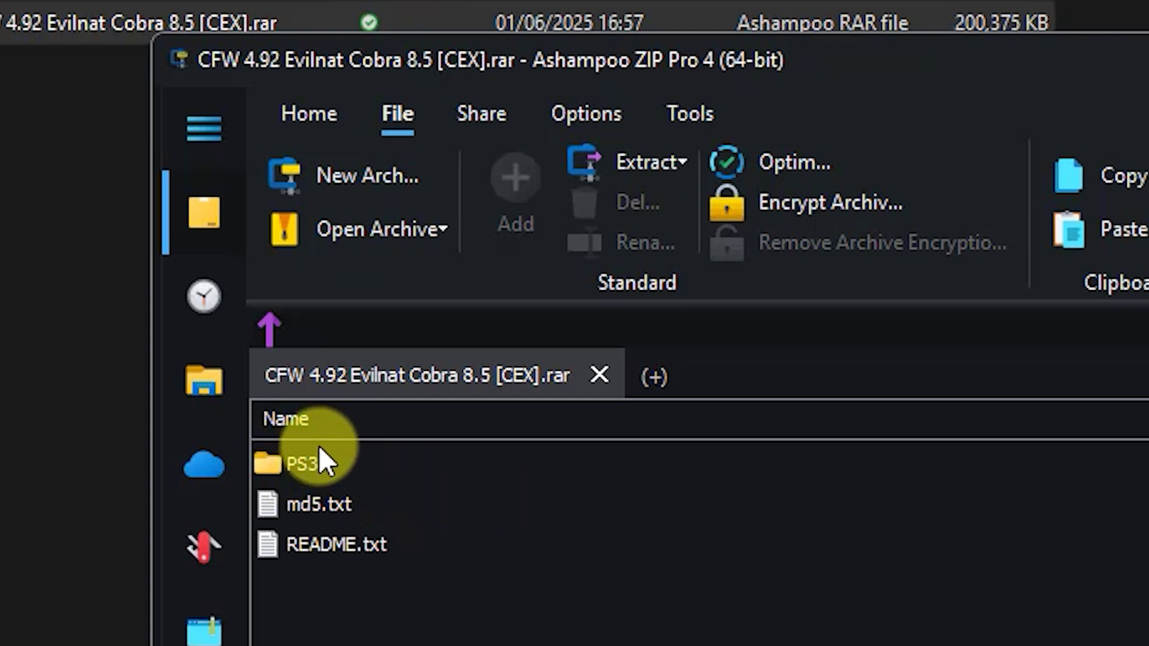
# Step: Inspect the PS3 and UPDATE folders inside the CFW 4.92 Evilnat Cobra 8.5 [CEX].rar archive and return to its root
pyautogui.doubleClick(271, 465)
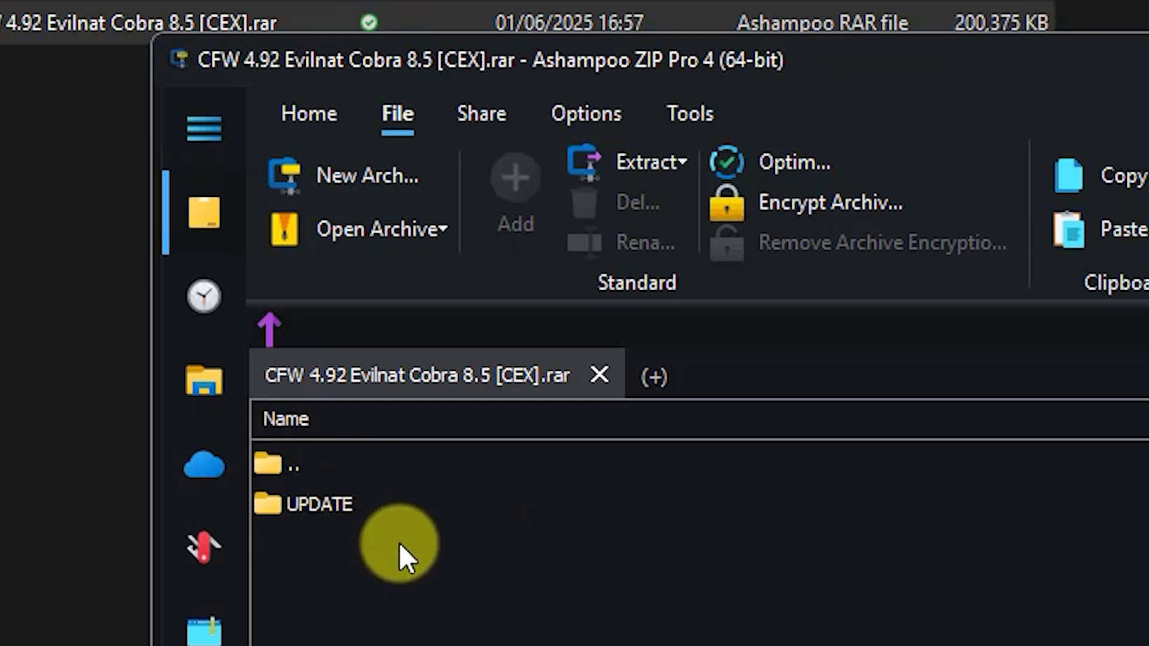
pyautogui.doubleClick(270, 502)
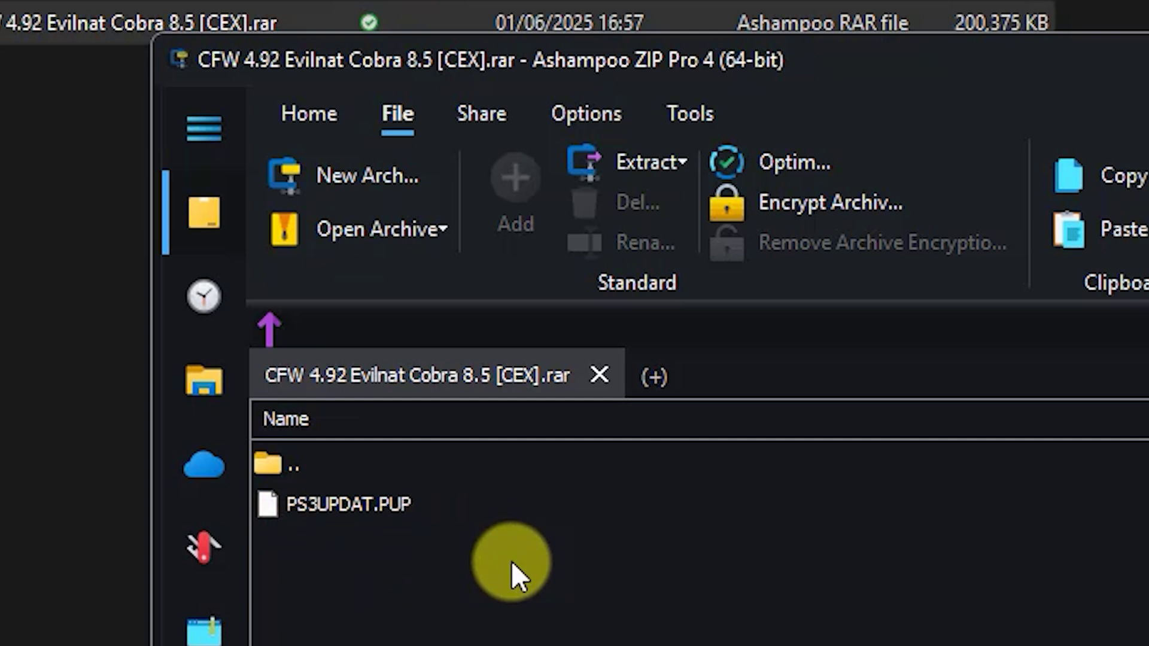
pyautogui.doubleClick(272, 459)
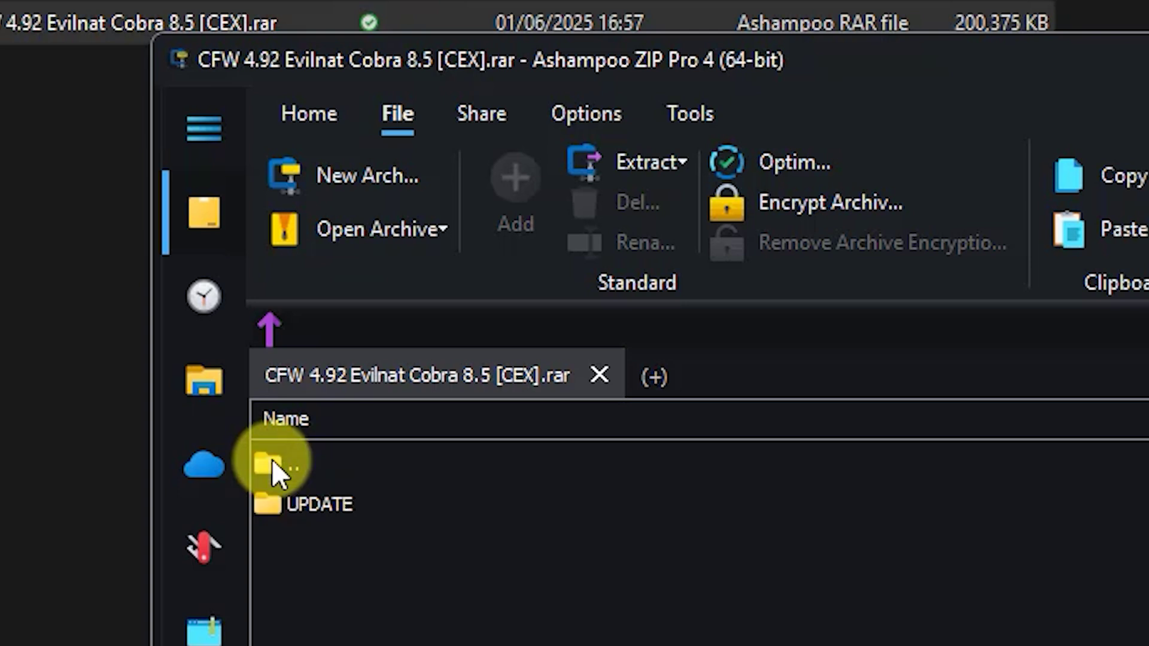
pyautogui.doubleClick(271, 459)
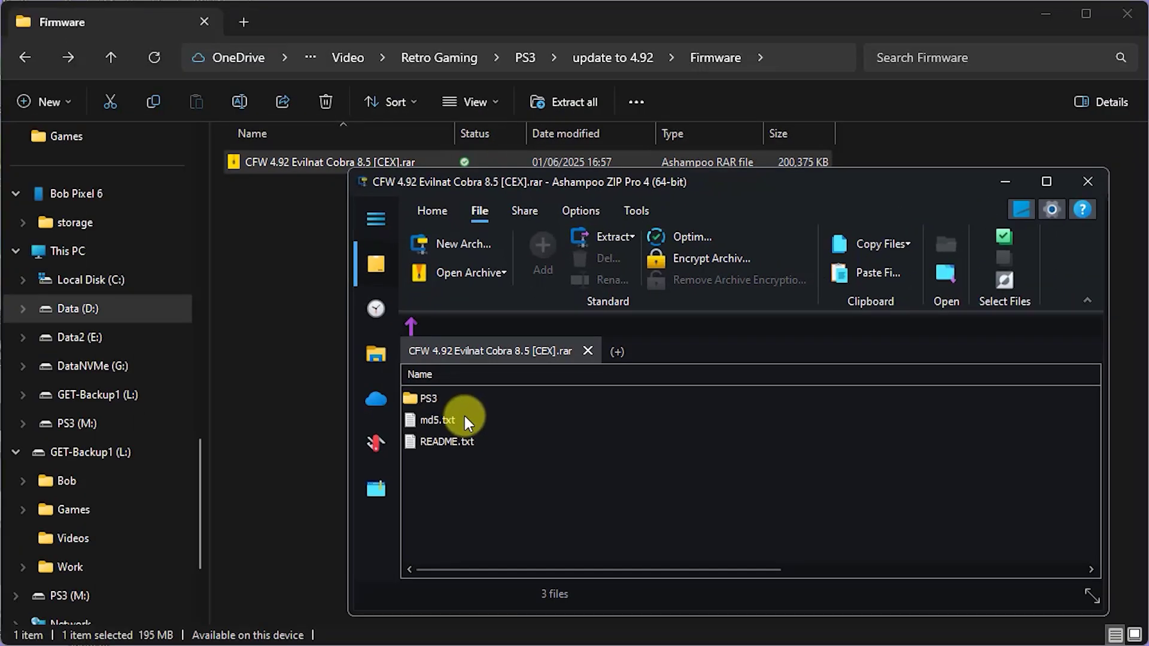
# Step: Copy the archive's PS3 folder to the root of the PS3 (M:) drive and open its UPDATE folder there
pyautogui.click(411, 398)
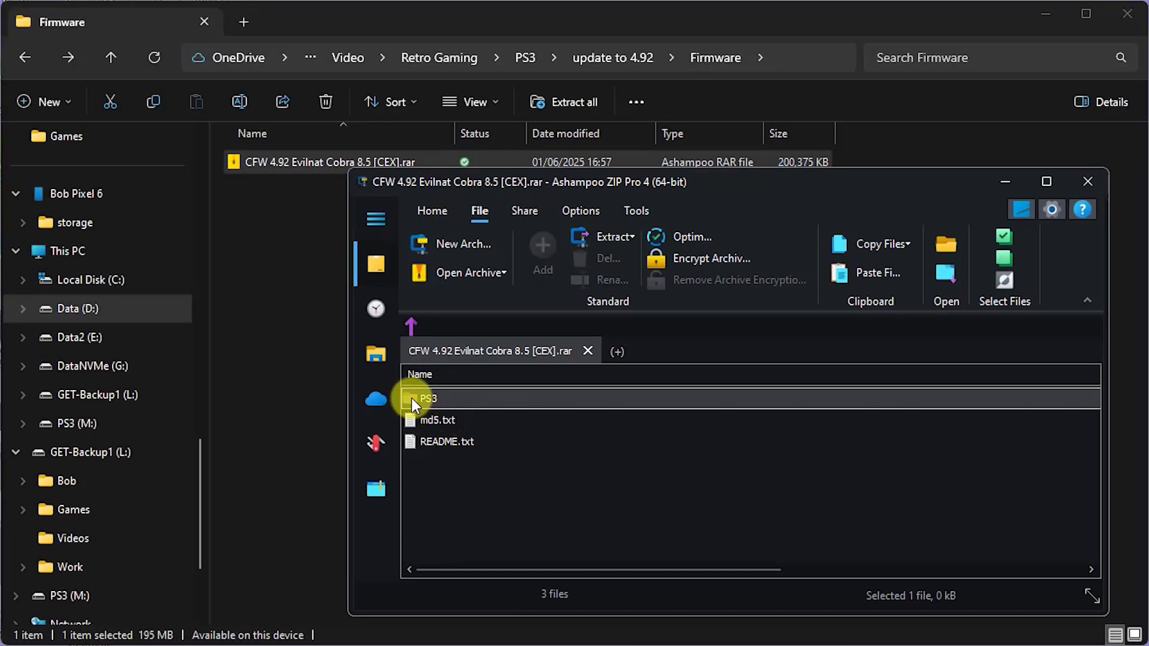
pyautogui.moveTo(248, 396); pyautogui.dragTo(84, 422)
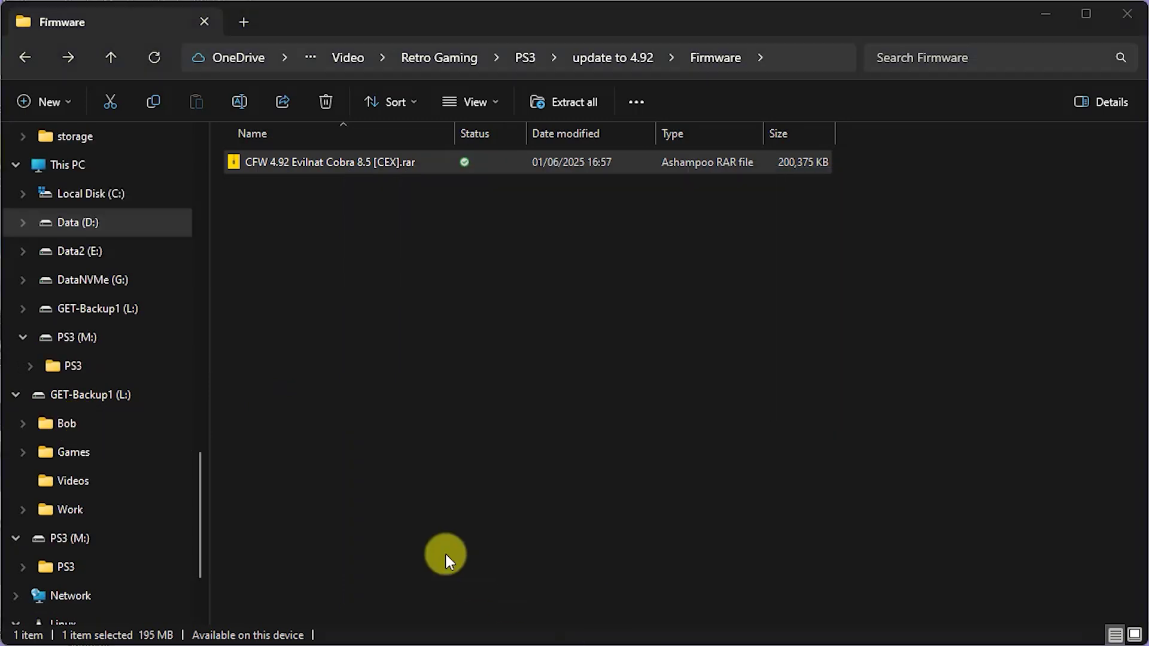
pyautogui.click(83, 339)
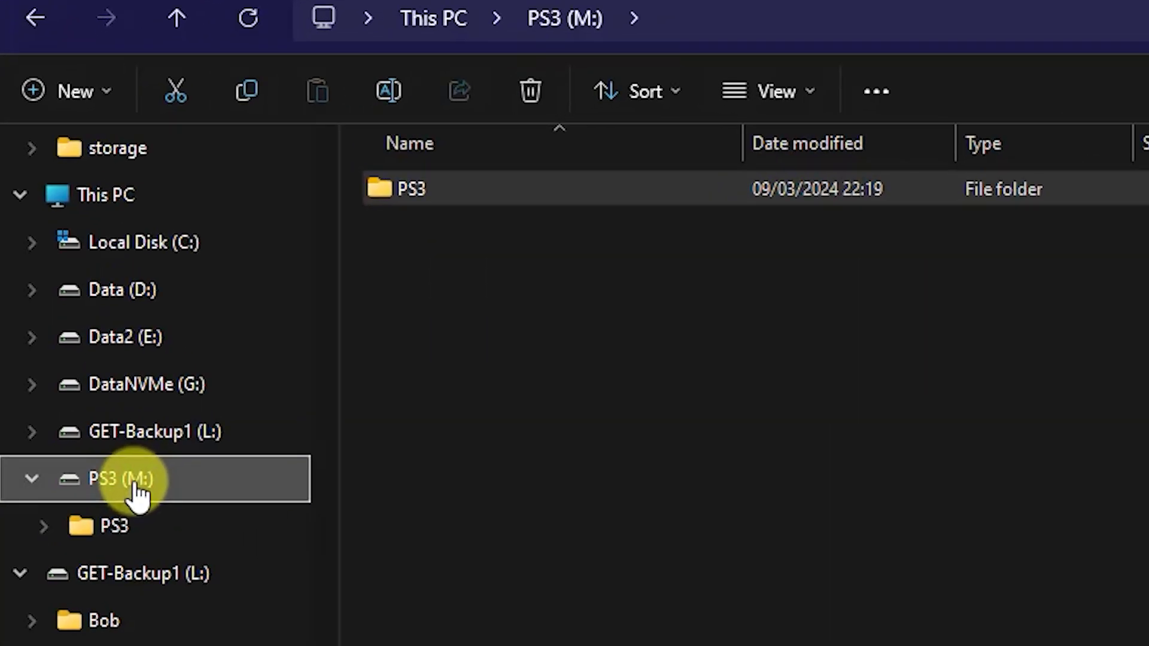
pyautogui.click(395, 194)
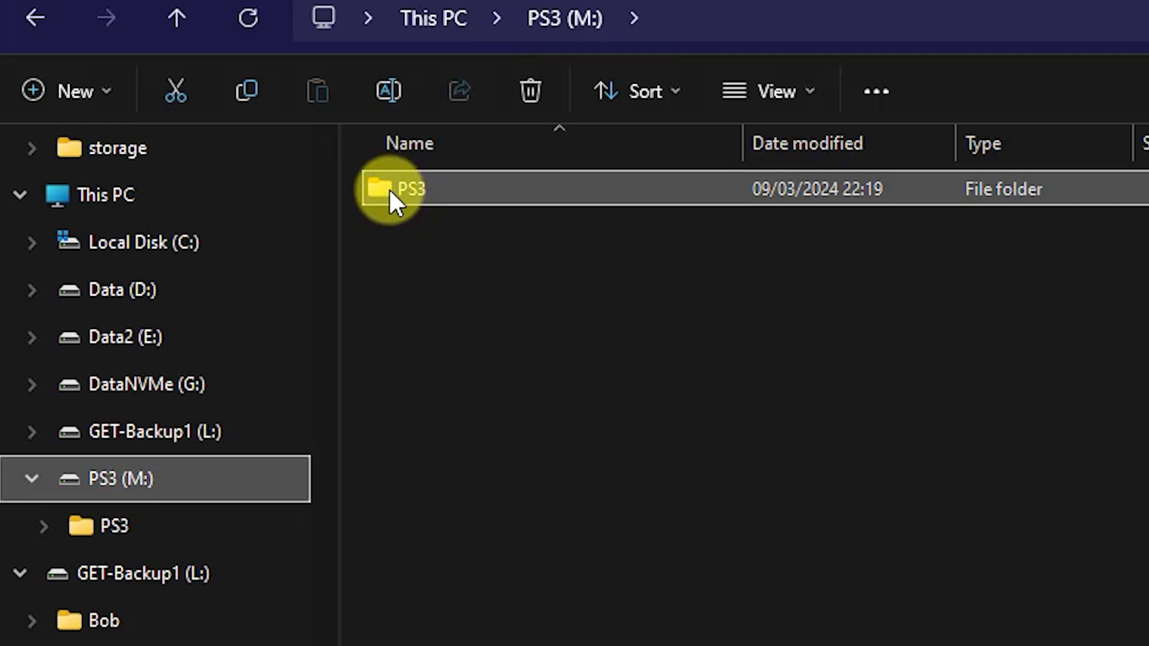
pyautogui.doubleClick(389, 188)
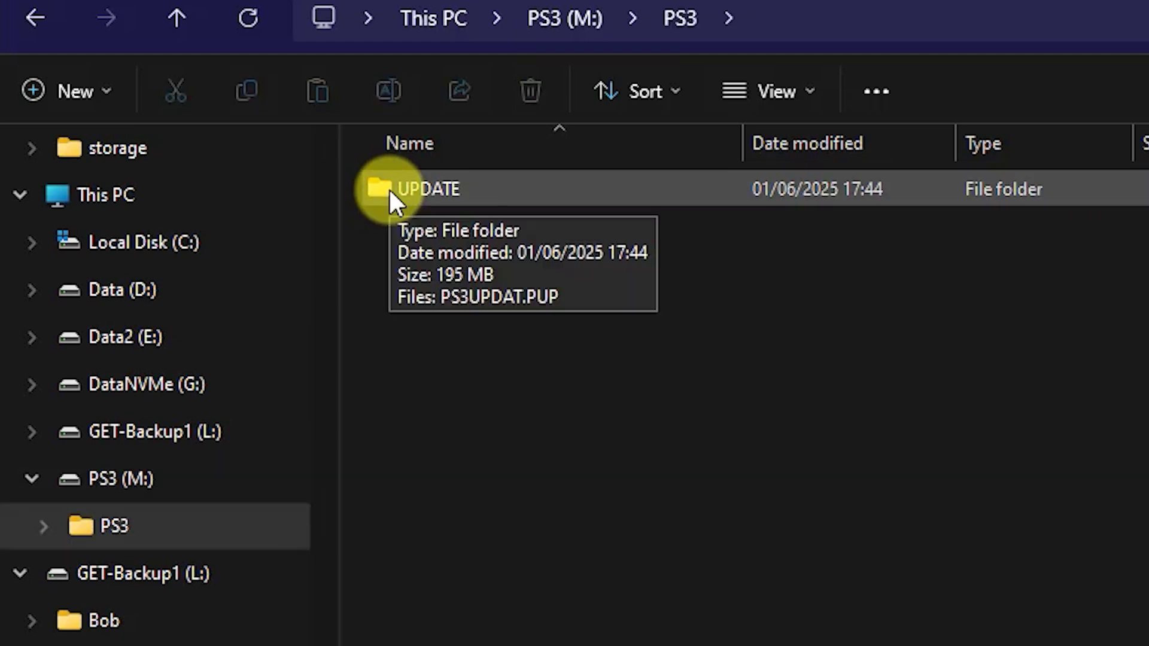
pyautogui.doubleClick(389, 188)
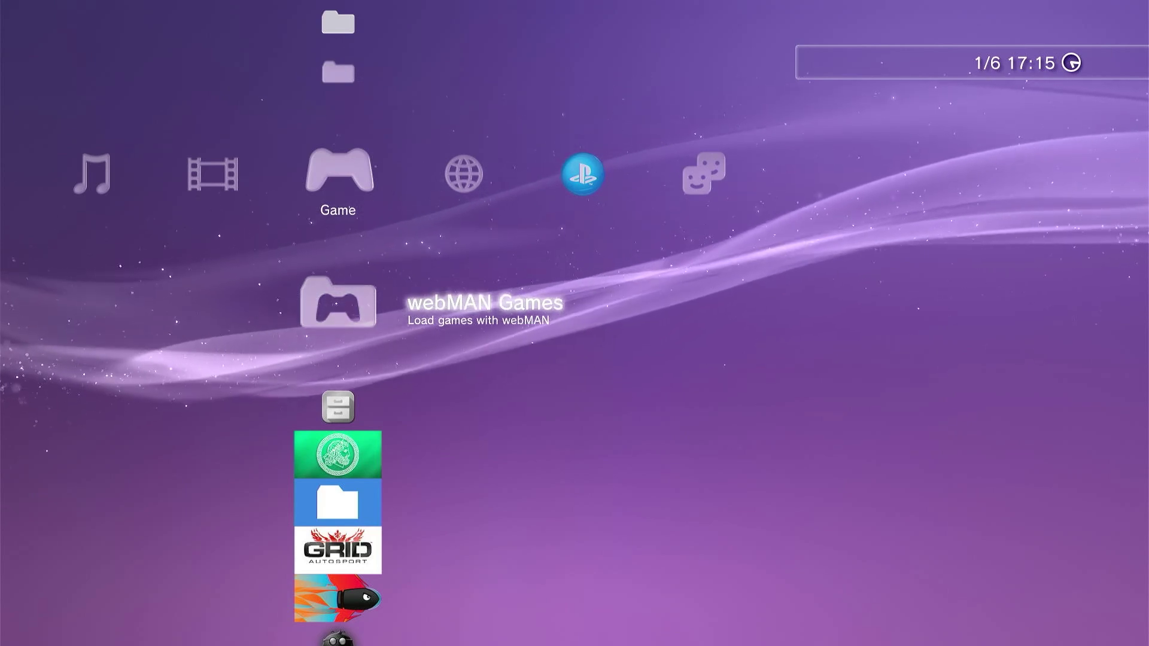
# Step: On the PS3, open System Update in Settings and choose Update via Storage Media
pyautogui.press('Left')
pyautogui.press('Left')
pyautogui.press('Left')
pyautogui.press('Left')
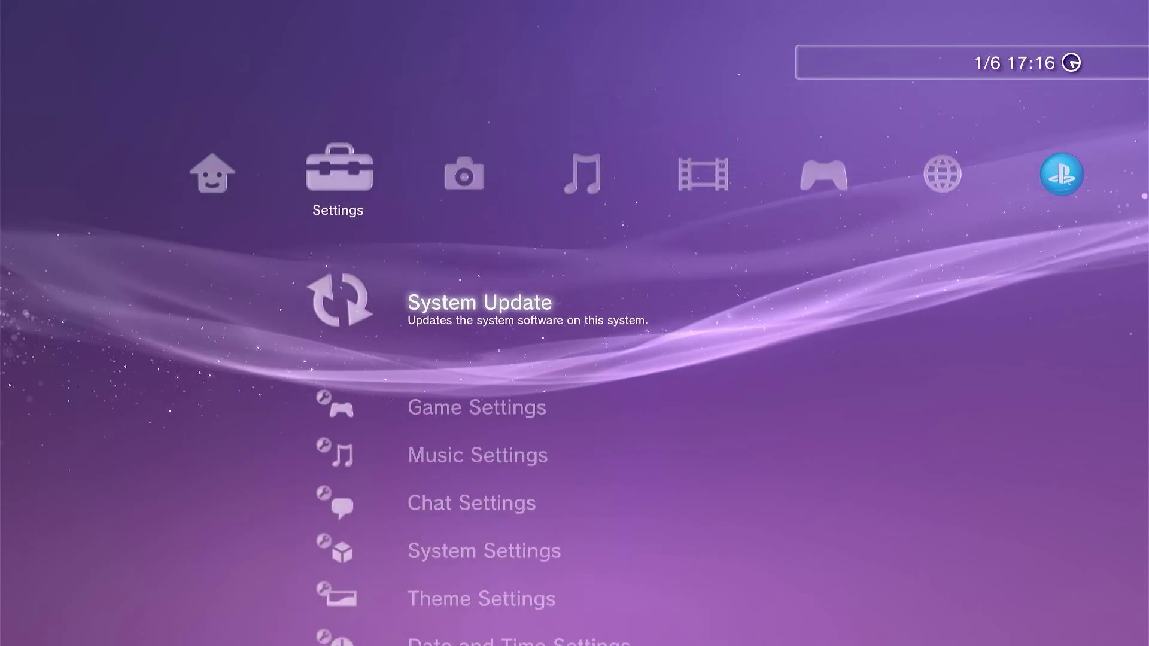
pyautogui.press('Return')
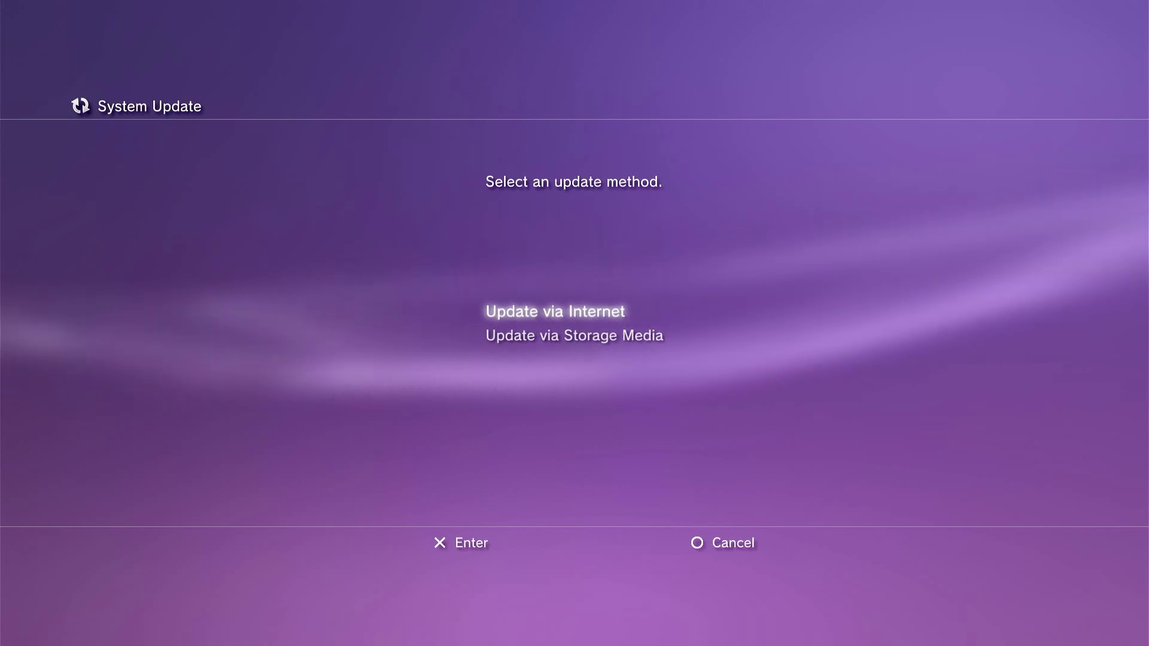
pyautogui.press('Down')
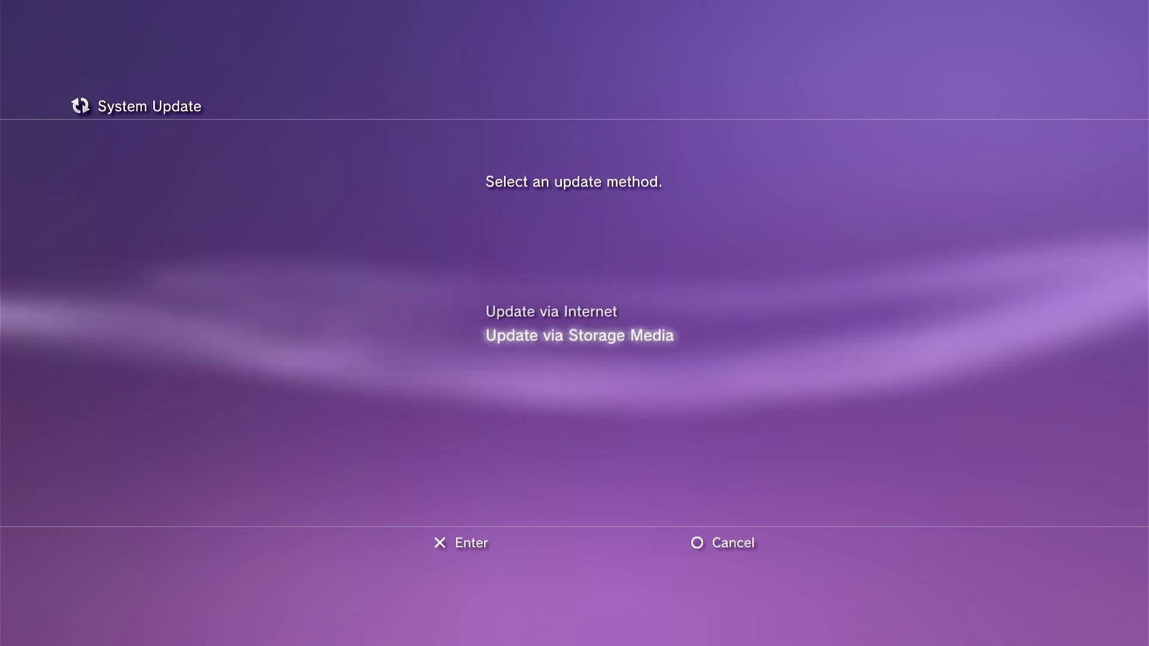
pyautogui.press('Return')
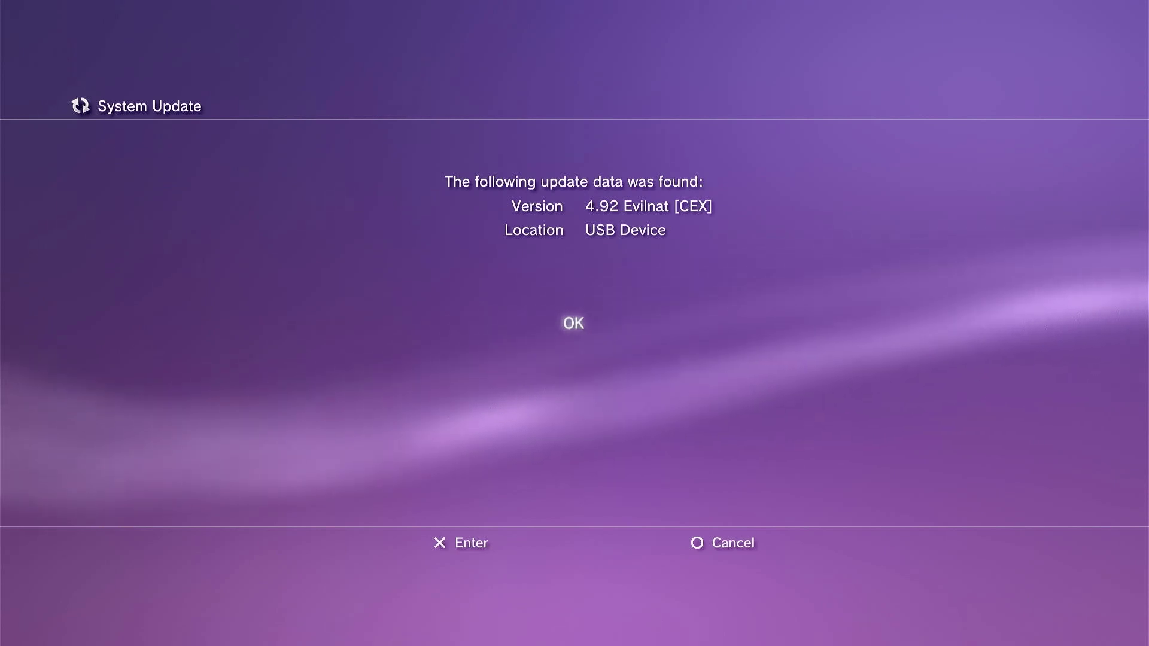
# Step: Confirm the 4.92 Evilnat [CEX] update data from the USB device, accept the user agreement and start the update
pyautogui.press('Return')
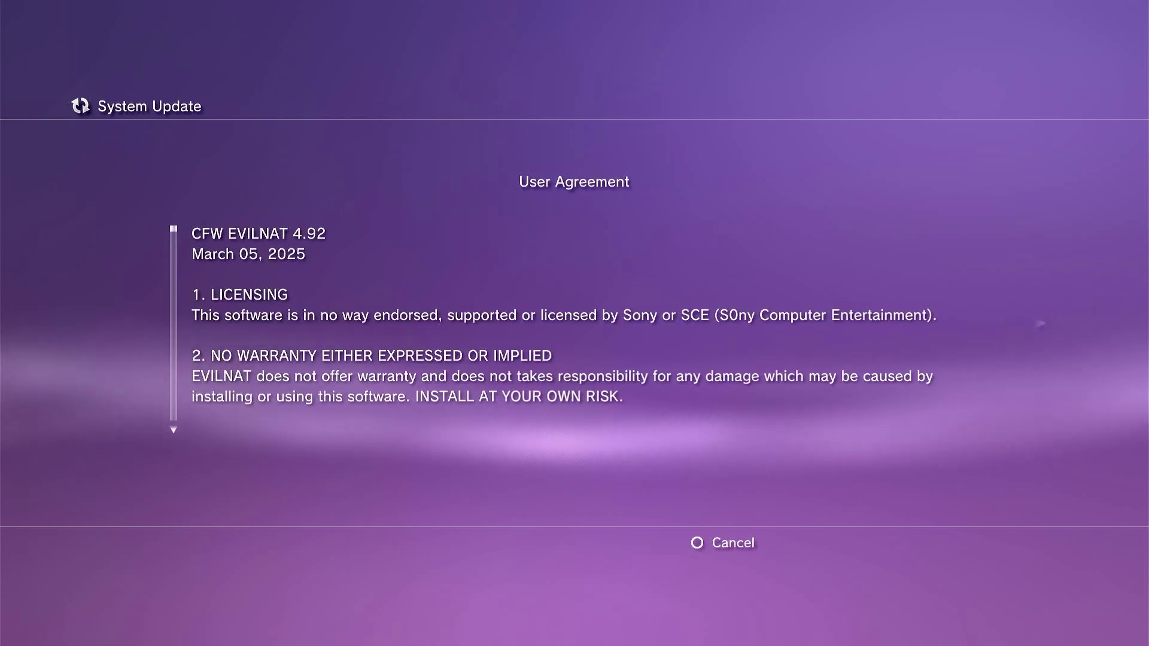
pyautogui.press('Right')
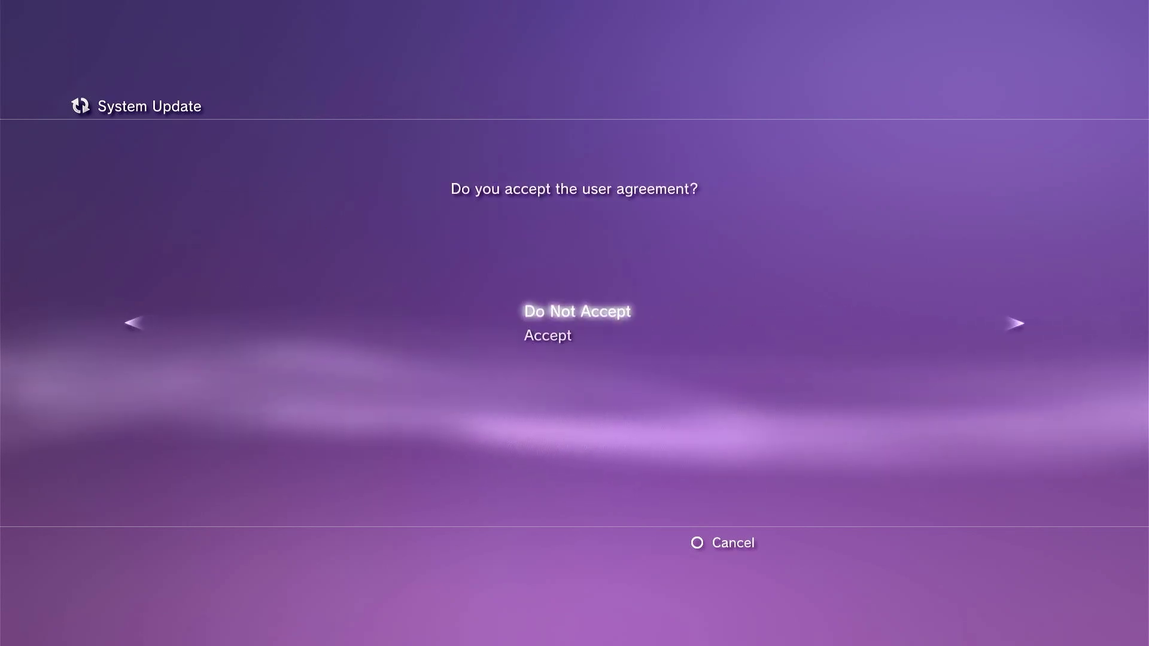
pyautogui.press('Down')
pyautogui.press('Return')
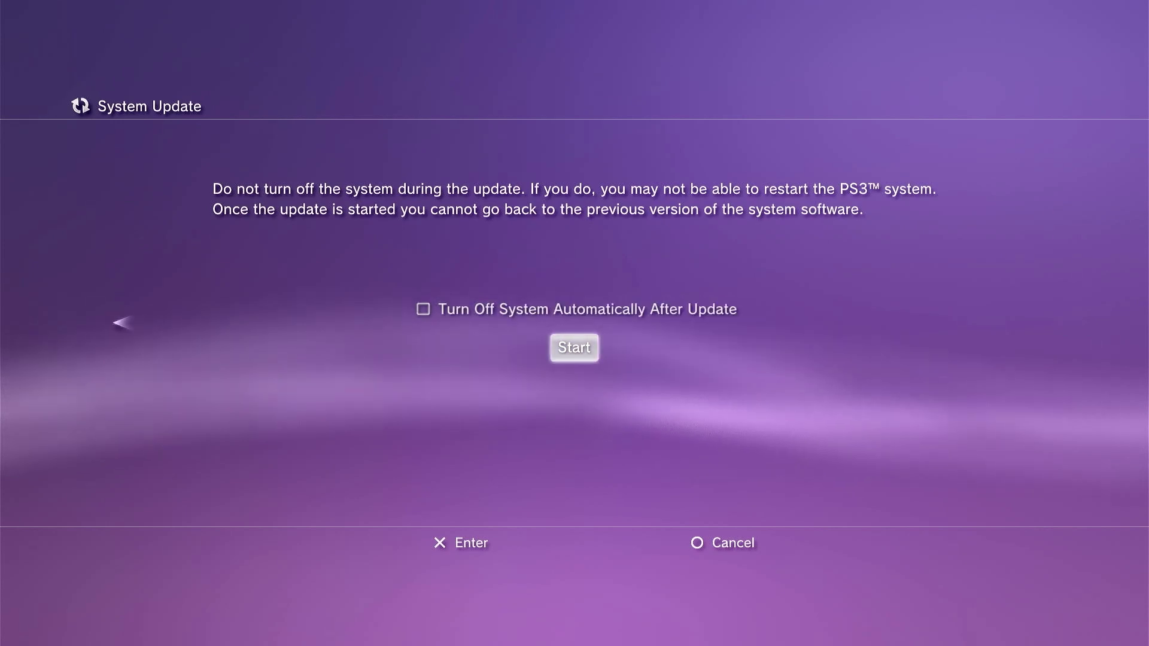
pyautogui.press('Return')
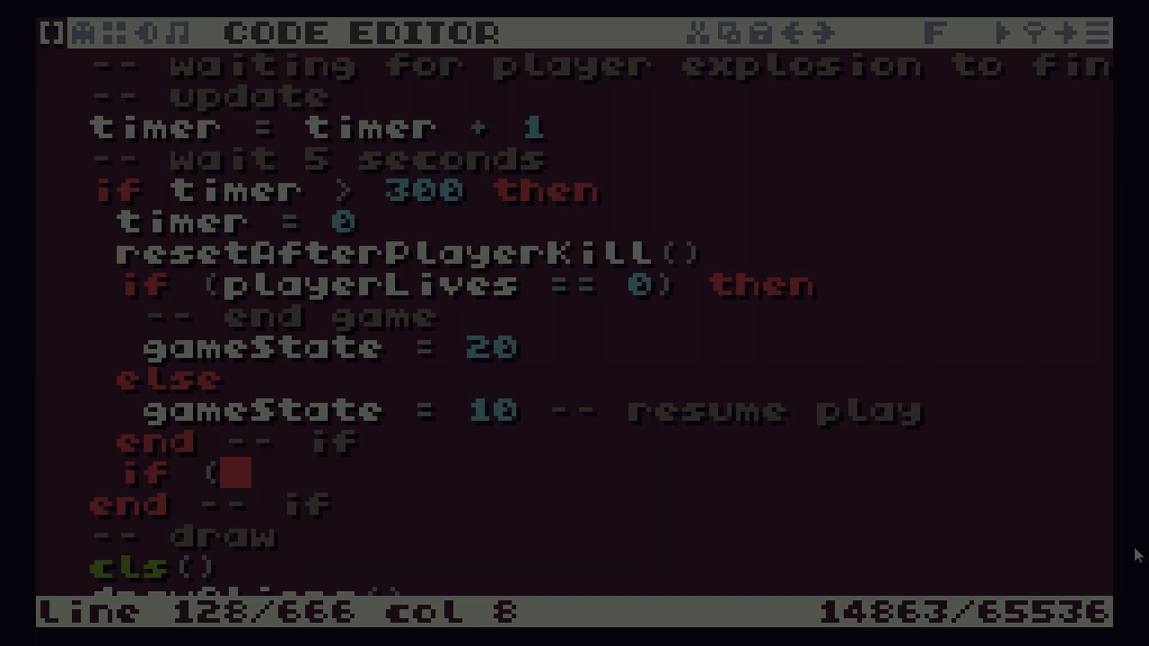
pyautogui.write('gam')
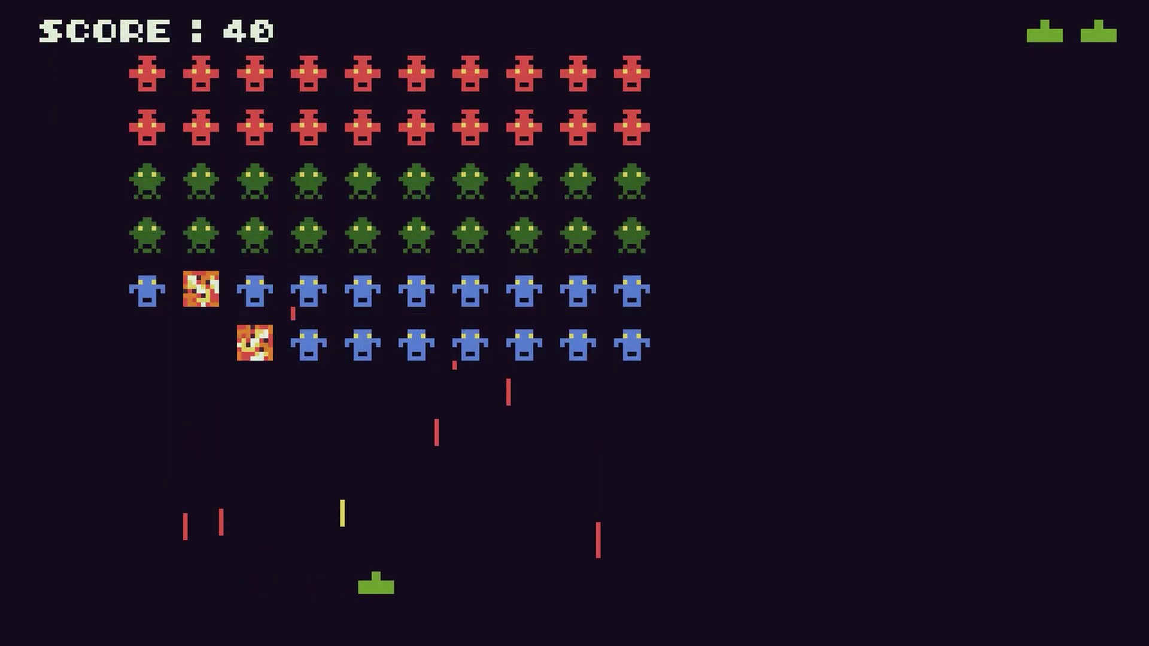